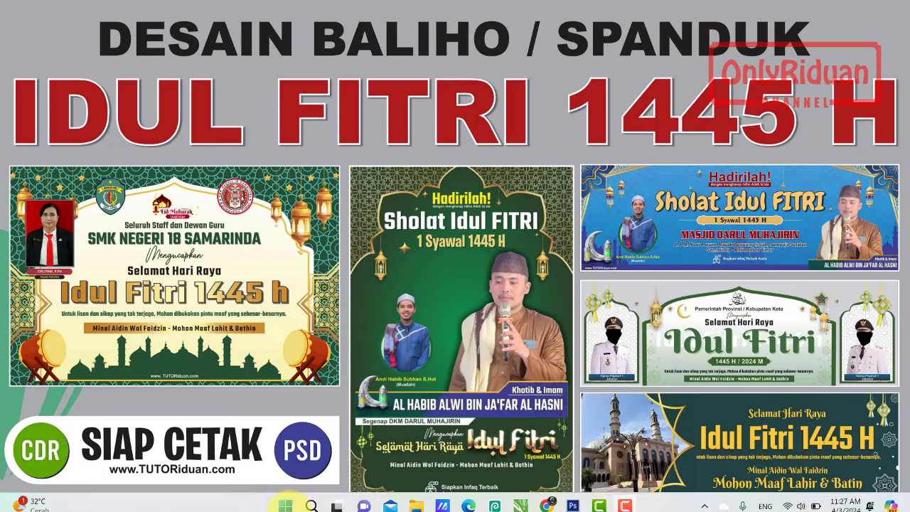
# Open the Sholat Eid Idul Fitri 1445 article and view its spanduk preview enlarged
pyautogui.click(523, 504)
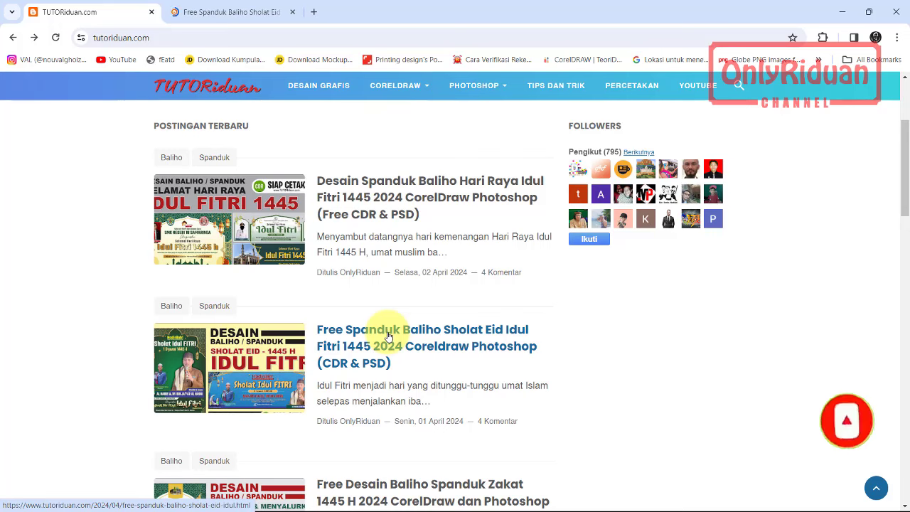
pyautogui.click(214, 12)
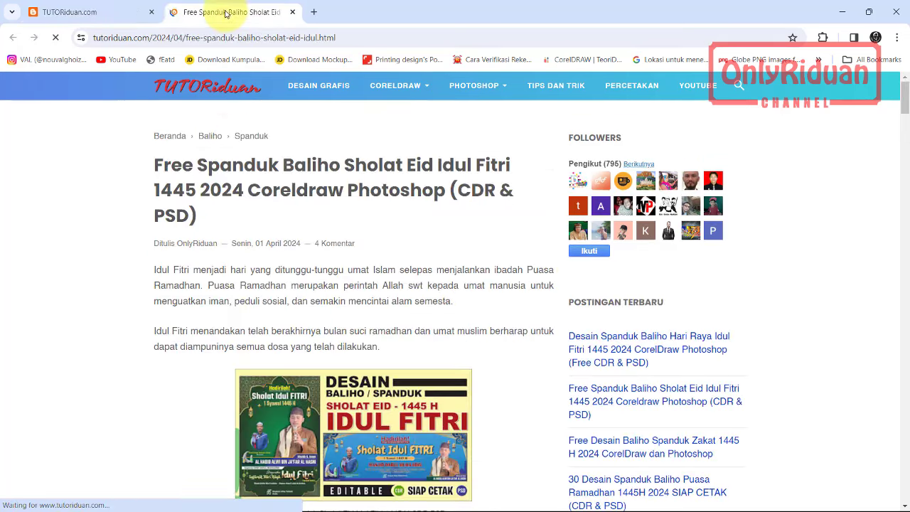
pyautogui.scroll(-3, 377, 242)
pyautogui.scroll(-5, 370, 269)
pyautogui.scroll(-3, 353, 263)
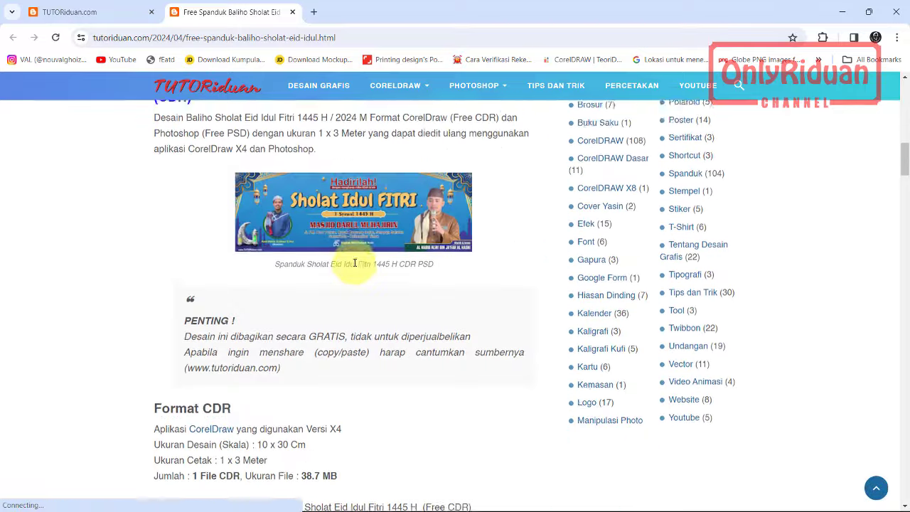
pyautogui.scroll(-2, 352, 263)
pyautogui.scroll(2, 358, 271)
pyautogui.click(358, 271)
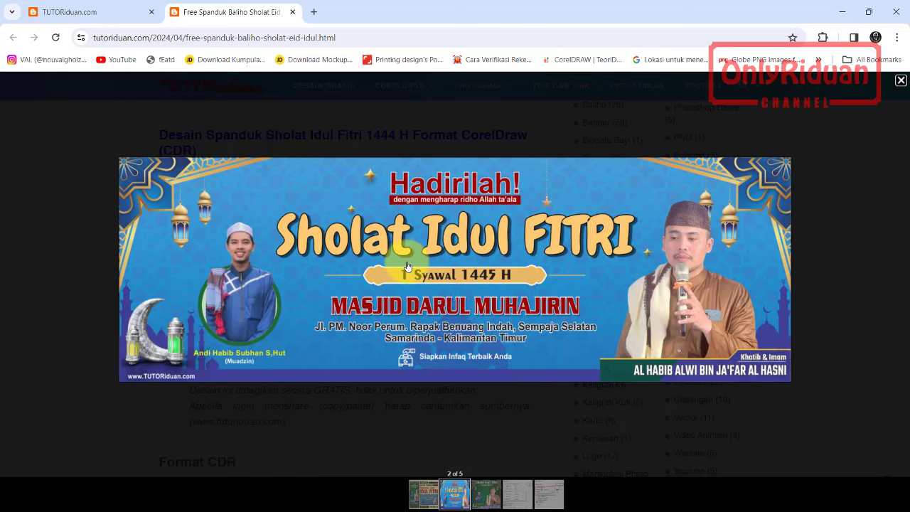
pyautogui.click(900, 82)
# Scroll through the article's Format CDR and Format PSD download sections
pyautogui.scroll(-4, 342, 280)
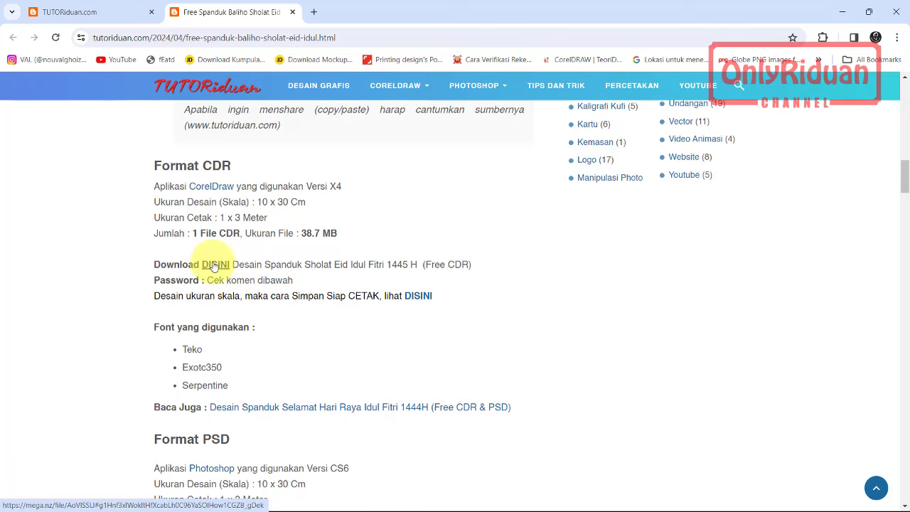
pyautogui.scroll(-3, 213, 269)
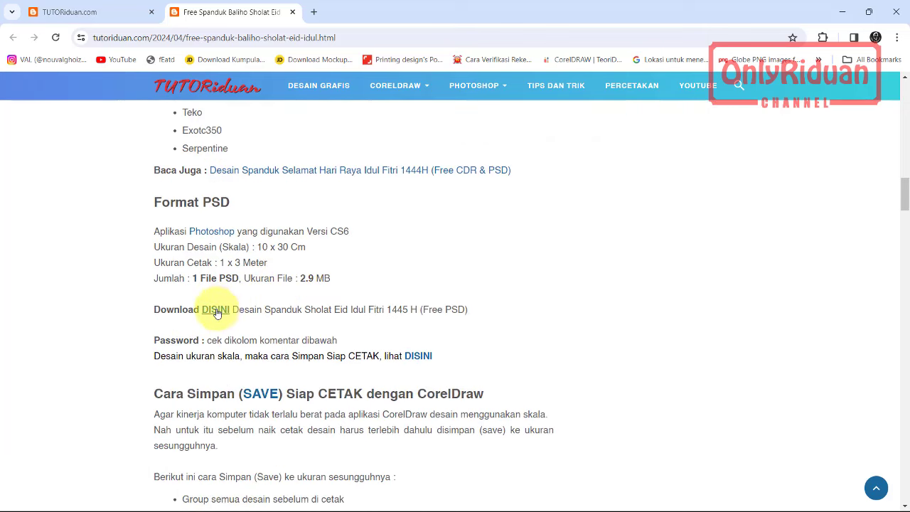
pyautogui.scroll(-1, 363, 279)
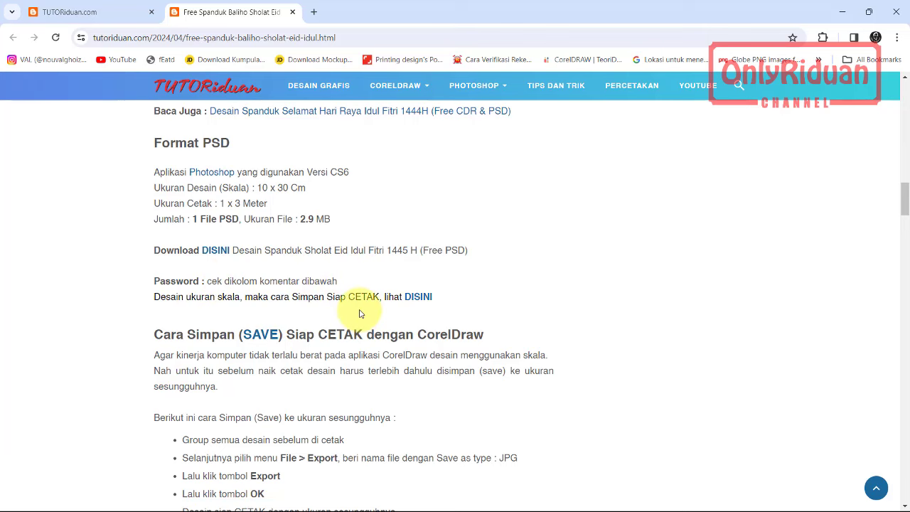
pyautogui.scroll(-1, 361, 311)
pyautogui.scroll(-5, 361, 309)
pyautogui.scroll(-5, 361, 309)
pyautogui.scroll(-5, 362, 307)
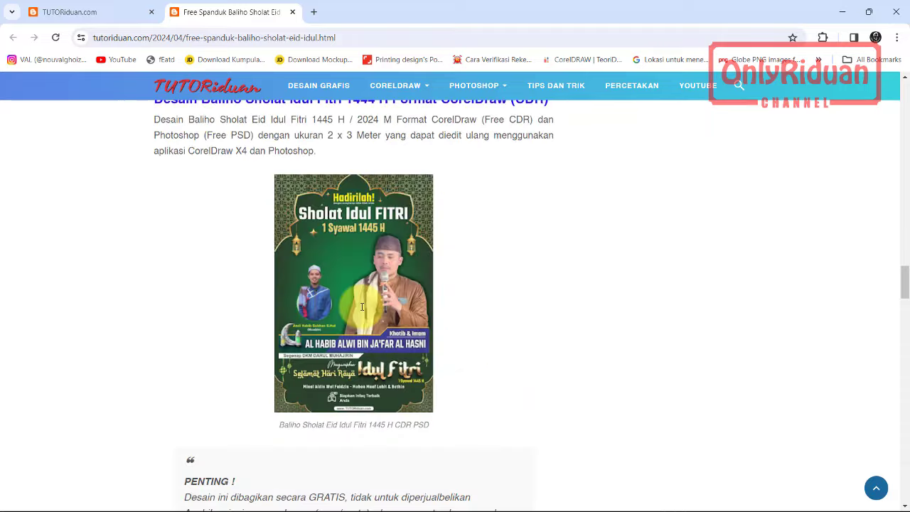
pyautogui.scroll(-3, 362, 308)
# View the portrait Sholat Idul Fitri baliho preview enlarged, then close it
pyautogui.scroll(5, 361, 303)
pyautogui.click(359, 304)
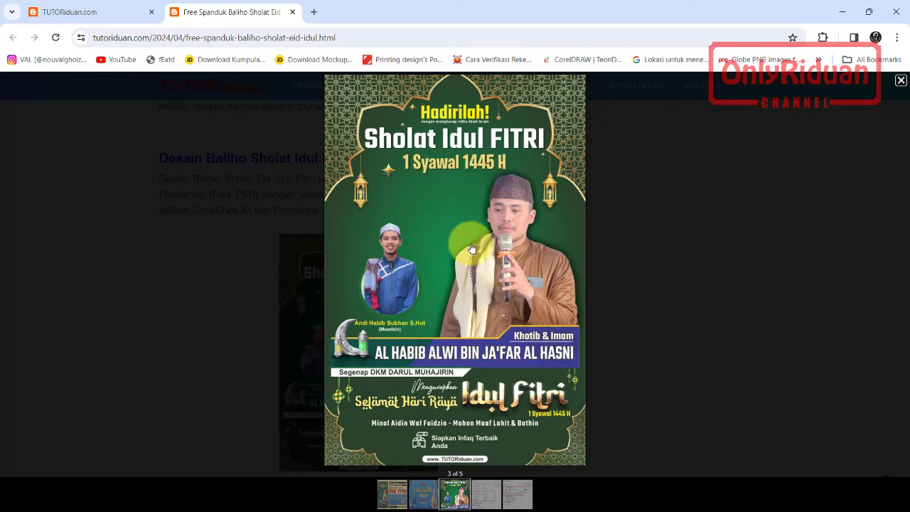
pyautogui.click(901, 84)
# Read the article's password comments, then return to the TUTORiduan.com home tab
pyautogui.scroll(-5, 455, 246)
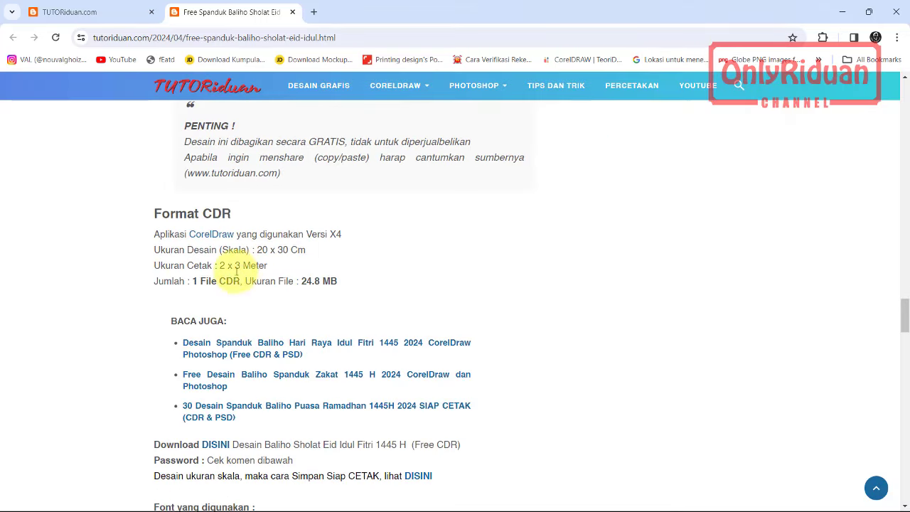
pyautogui.scroll(-2, 249, 285)
pyautogui.scroll(-3, 285, 306)
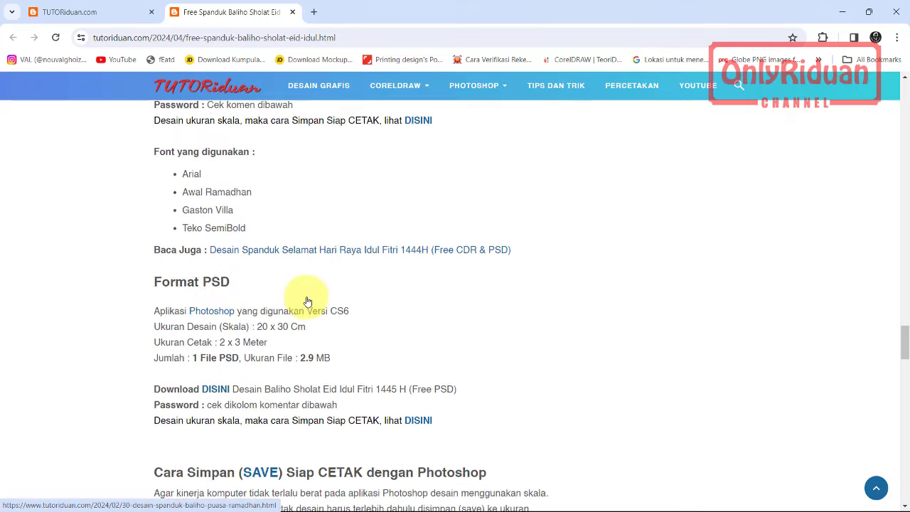
pyautogui.scroll(-3, 308, 302)
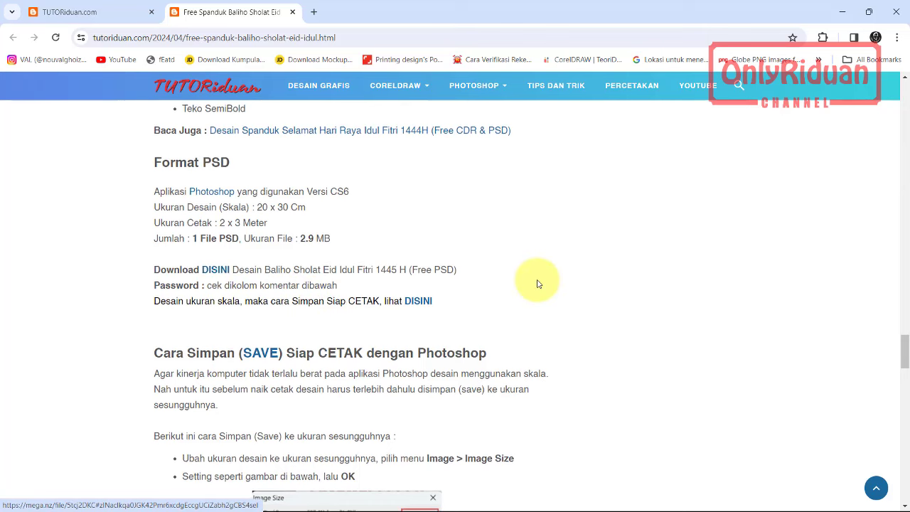
pyautogui.scroll(-3, 537, 284)
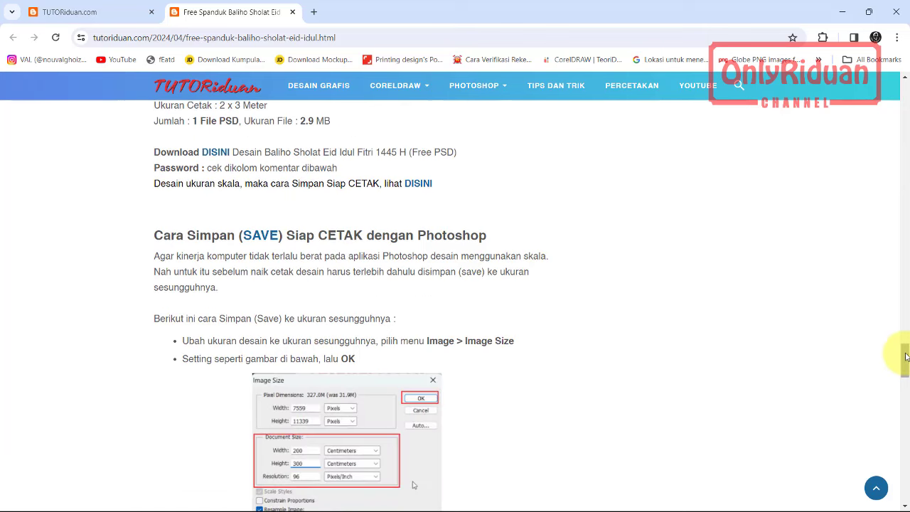
pyautogui.moveTo(906, 357)
pyautogui.mouseDown()
pyautogui.moveTo(900, 465)
pyautogui.moveTo(898, 448)
pyautogui.mouseUp()
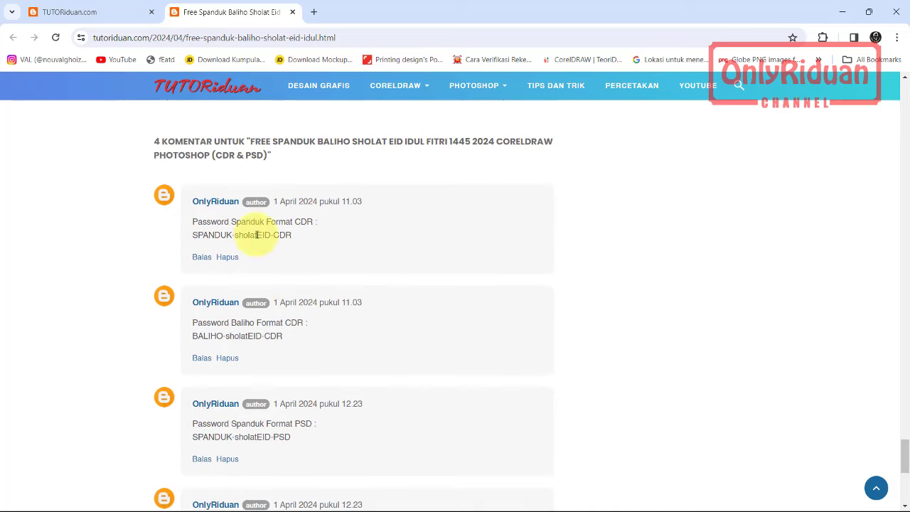
pyautogui.scroll(-2, 254, 284)
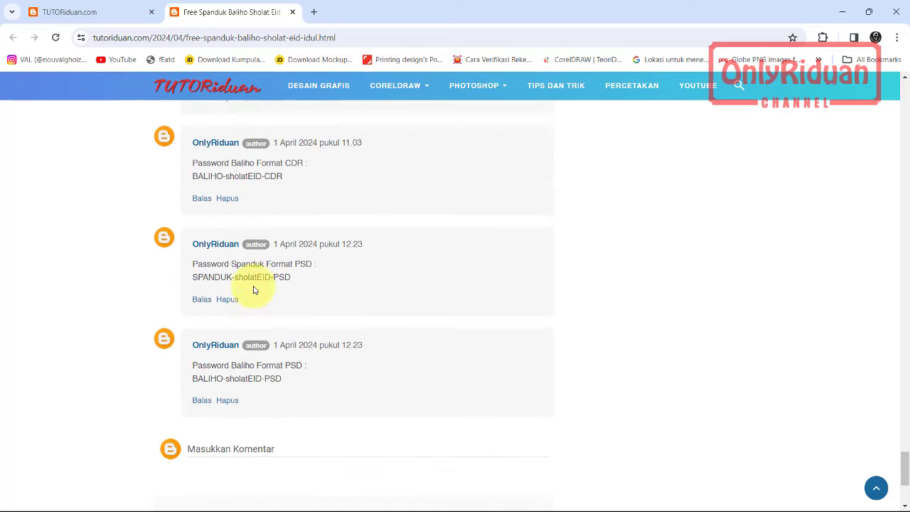
pyautogui.scroll(3, 254, 291)
pyautogui.scroll(3, 249, 291)
pyautogui.click(71, 13)
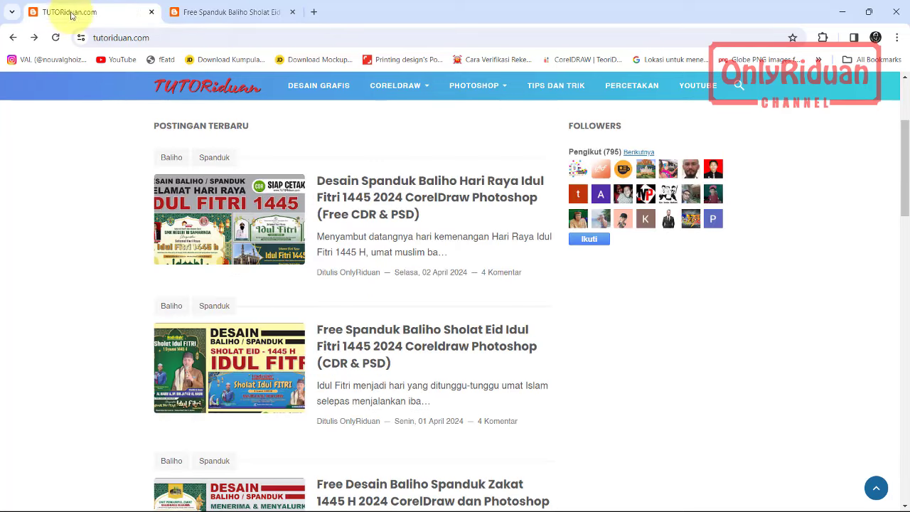
# Open the Hari Raya Idul Fitri 1445 post in a new tab and enlarge its 1x3 meter banner
pyautogui.middleClick(376, 186)
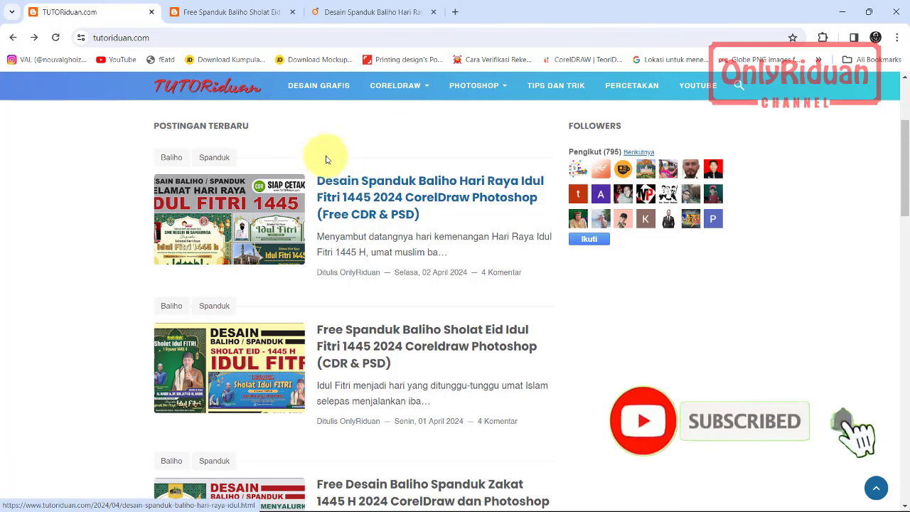
pyautogui.click(349, 13)
pyautogui.scroll(-3, 375, 218)
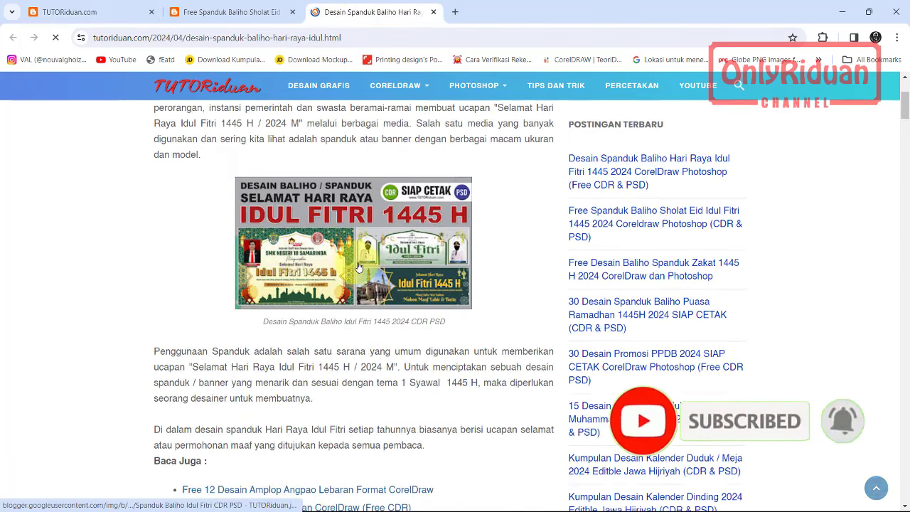
pyautogui.scroll(-3, 356, 245)
pyautogui.scroll(-4, 354, 244)
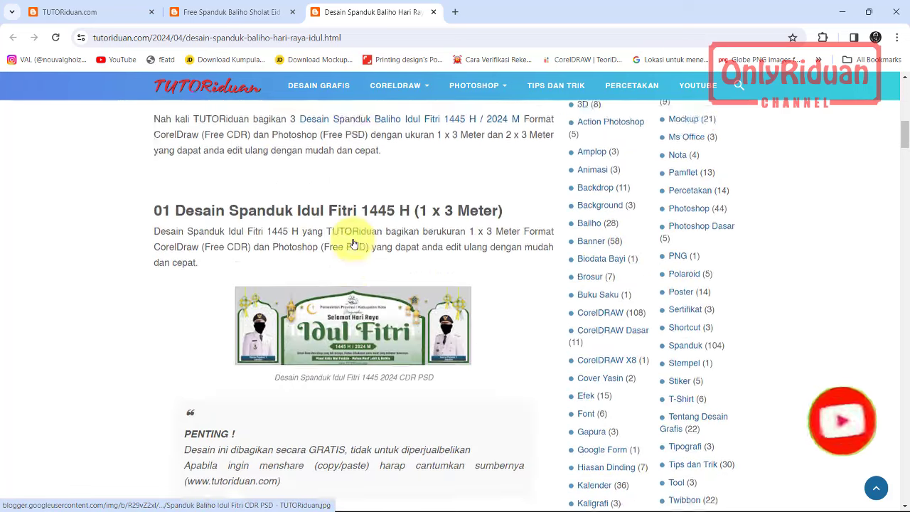
pyautogui.scroll(-3, 354, 244)
pyautogui.scroll(2, 354, 244)
pyautogui.click(353, 269)
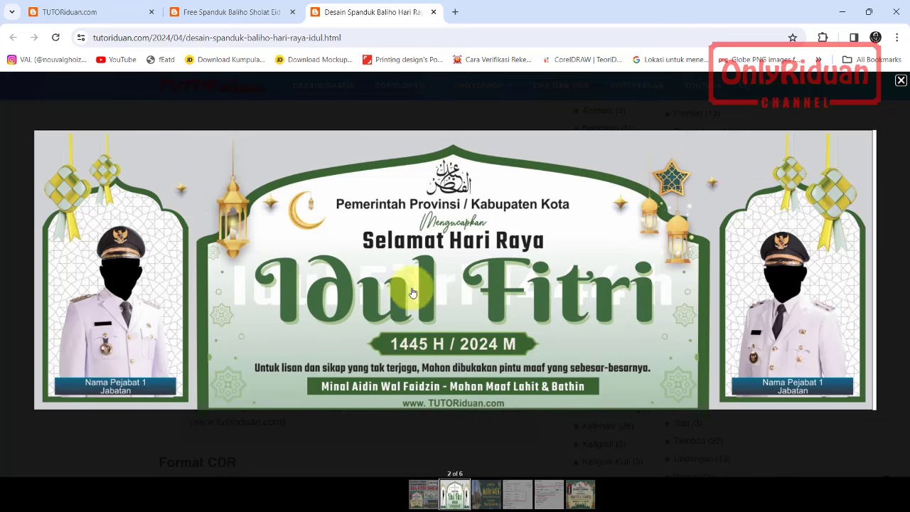
pyautogui.click(902, 83)
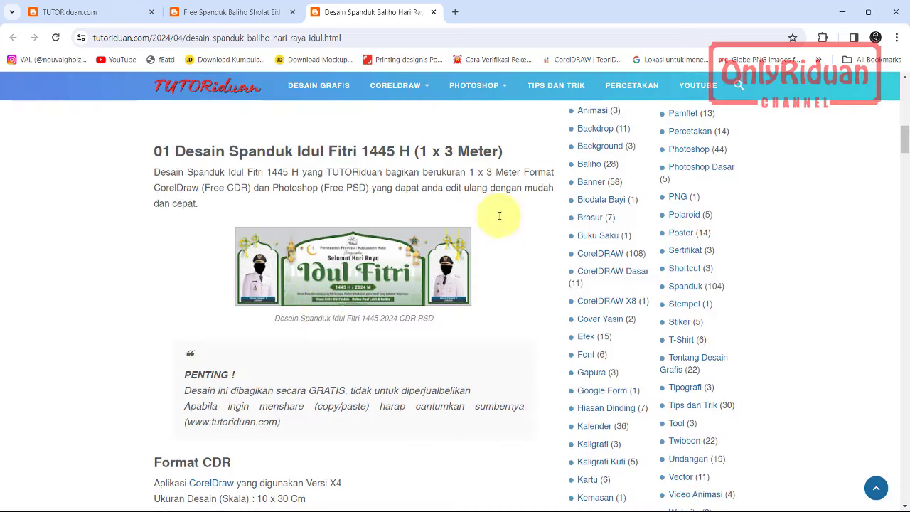
pyautogui.scroll(-5, 291, 327)
pyautogui.scroll(-4, 288, 332)
pyautogui.scroll(-4, 288, 332)
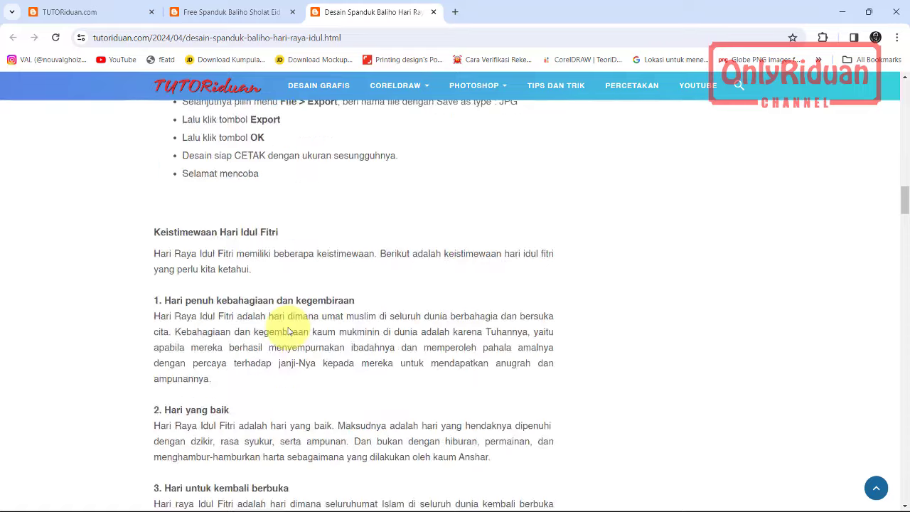
pyautogui.scroll(-5, 293, 325)
pyautogui.scroll(-3, 293, 328)
pyautogui.scroll(-2, 299, 324)
pyautogui.click(334, 247)
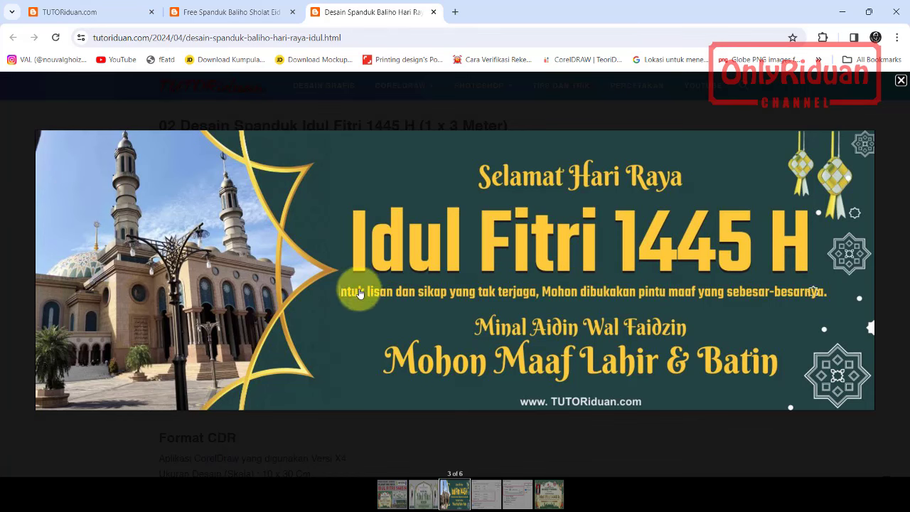
pyautogui.click(899, 81)
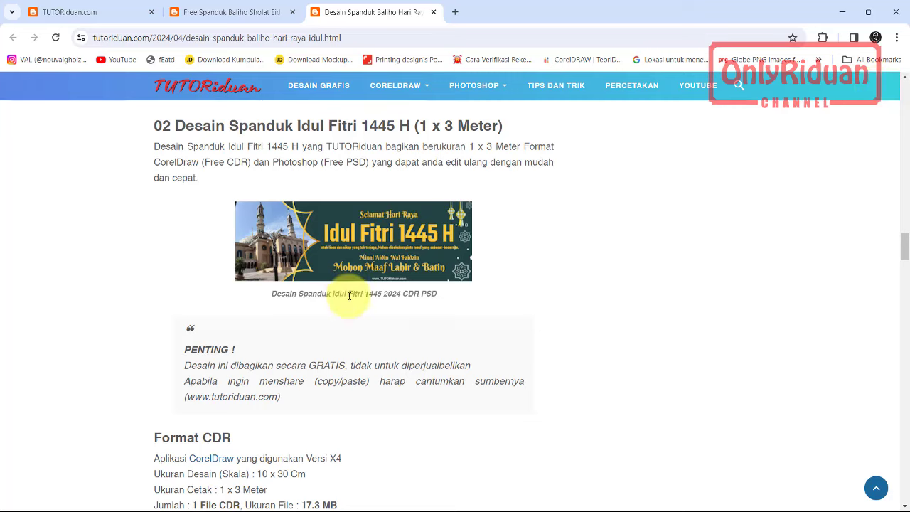
pyautogui.scroll(-7, 387, 346)
pyautogui.scroll(-5, 387, 349)
pyautogui.scroll(1, 391, 350)
pyautogui.scroll(3, 390, 351)
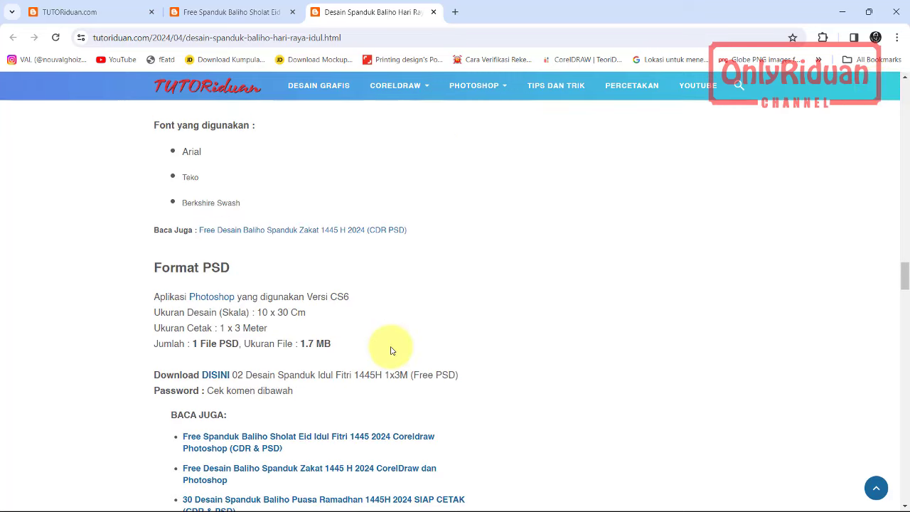
pyautogui.scroll(-4, 390, 351)
pyautogui.scroll(-4, 391, 350)
pyautogui.scroll(-4, 390, 351)
# View the 03 Desain Baliho 2x3 m banner enlarged, close it, and minimize Chrome
pyautogui.scroll(-3, 390, 350)
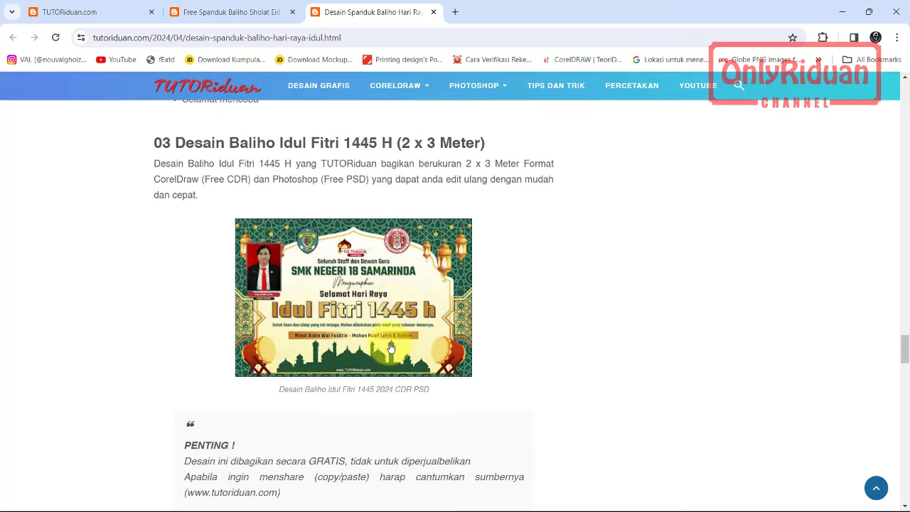
pyautogui.click(375, 287)
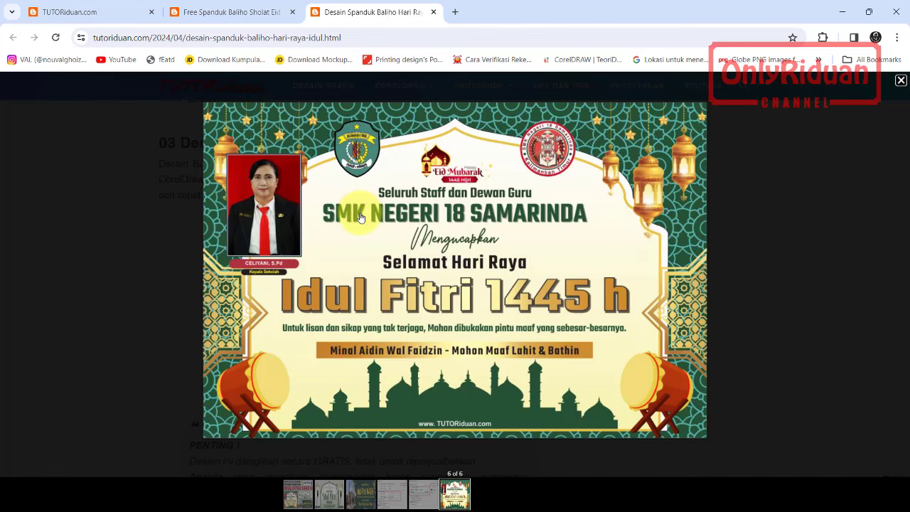
pyautogui.click(900, 81)
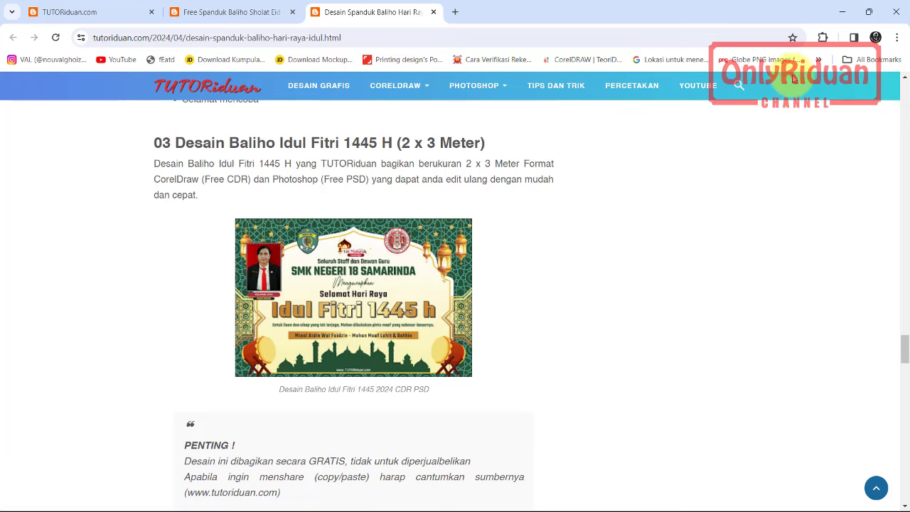
pyautogui.click(842, 12)
pyautogui.moveTo(521, 498)
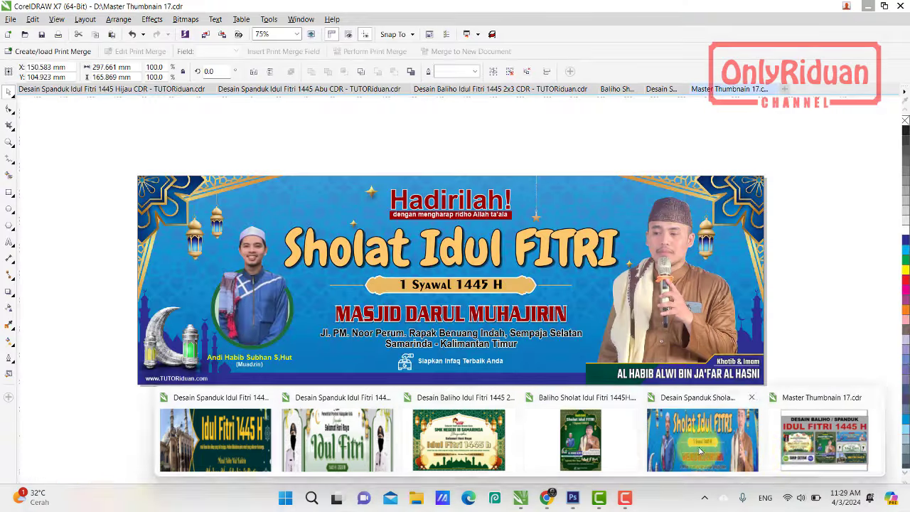
# Bring CorelDRAW forward and display the Baliho Sholat Idul Fitri 1445H.cdr portrait poster
pyautogui.click(693, 448)
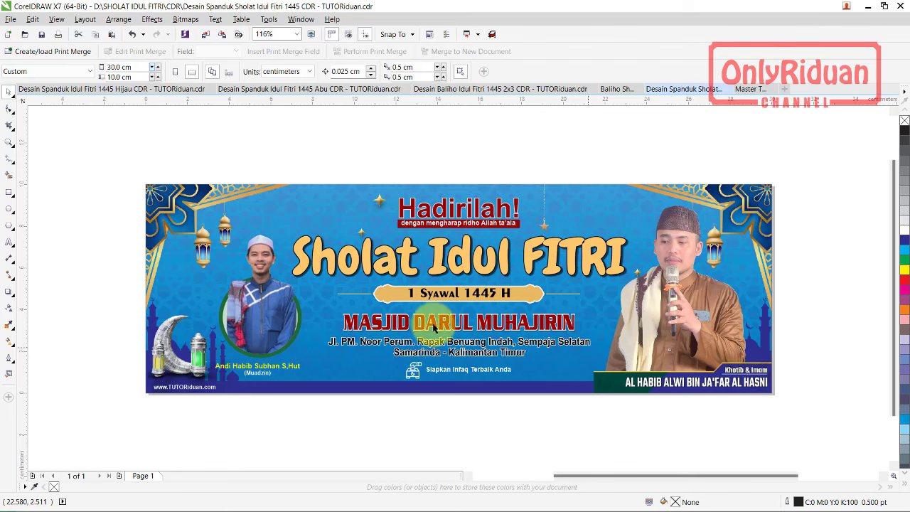
pyautogui.click(488, 325)
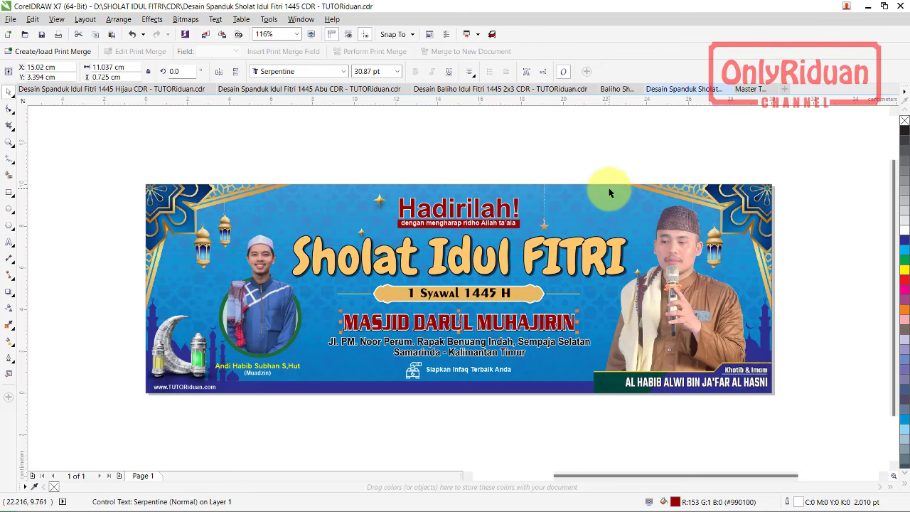
pyautogui.click(618, 89)
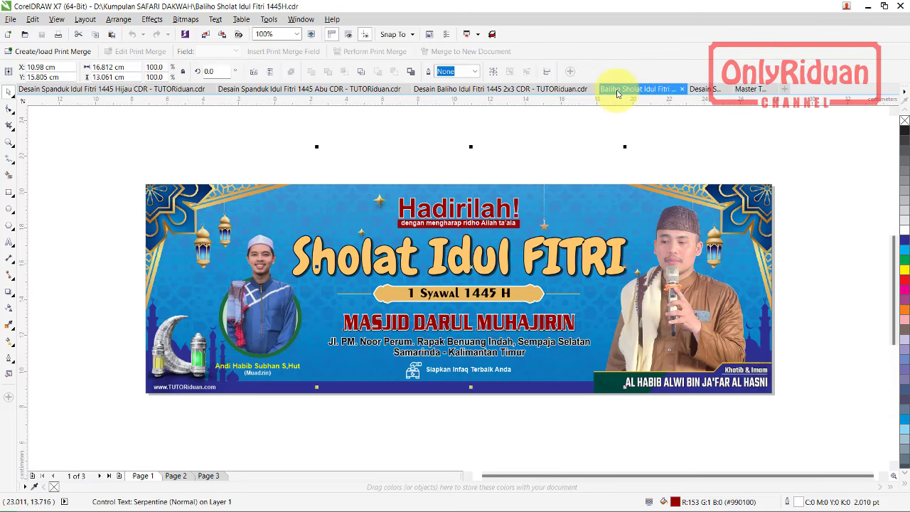
pyautogui.scroll(-2, 494, 273)
pyautogui.scroll(-1, 494, 273)
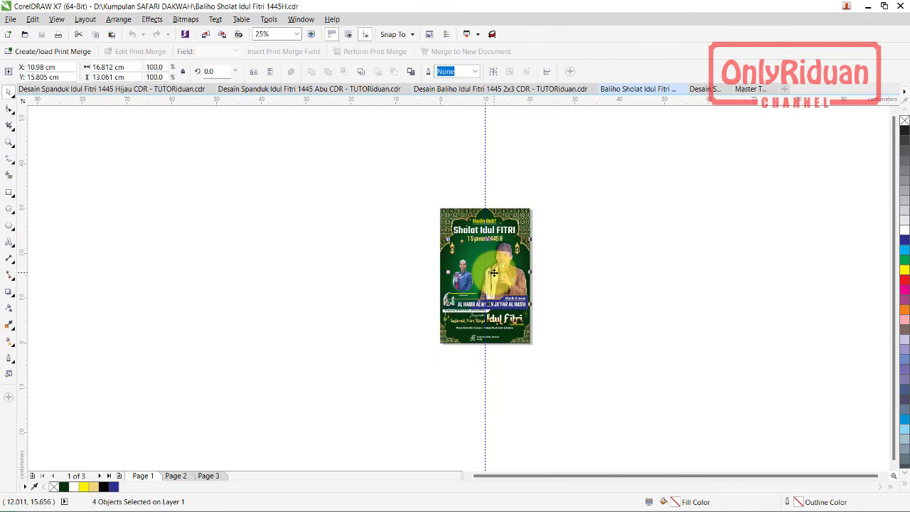
pyautogui.scroll(1, 494, 272)
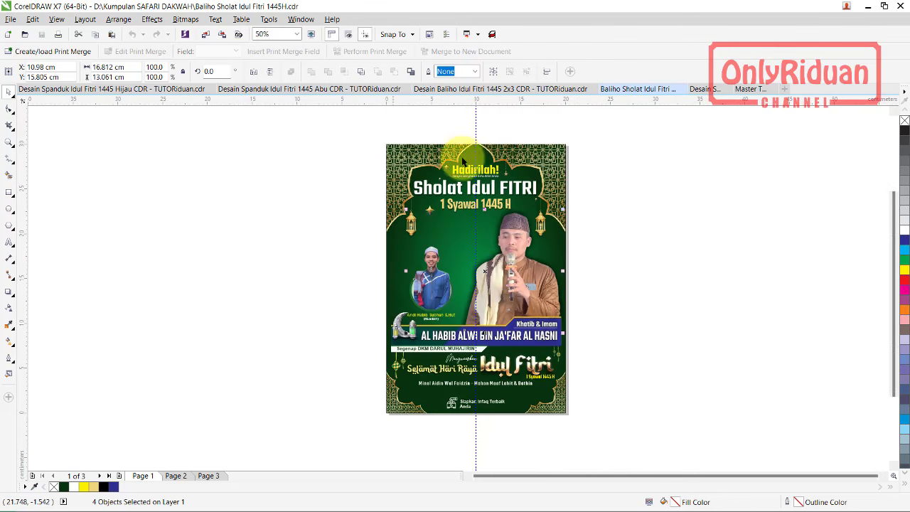
pyautogui.click(465, 251)
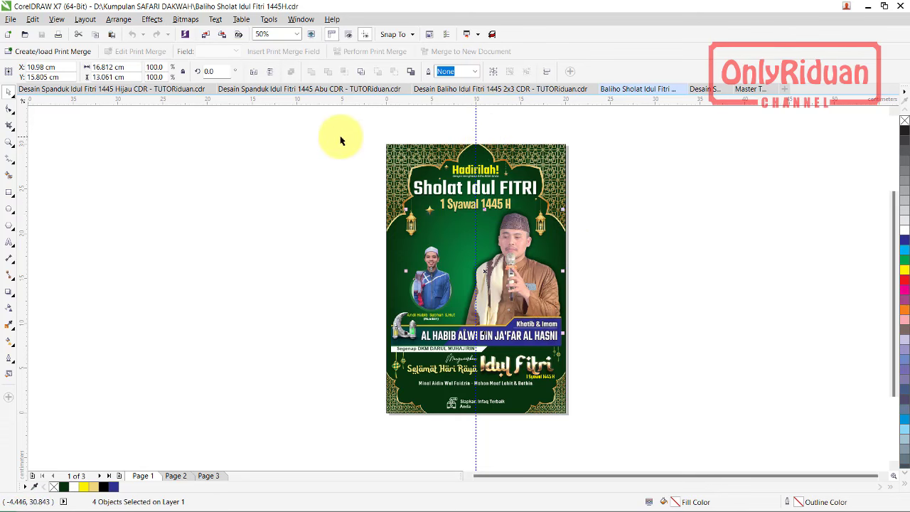
# Browse the Abu, Hijau and Baliho 2x3 CDR designs, then bring Photoshop forward
pyautogui.click(308, 87)
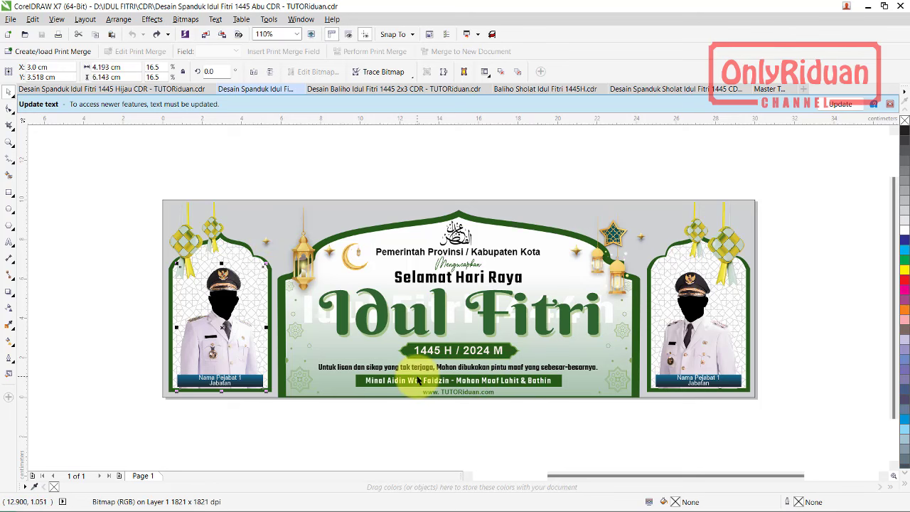
pyautogui.click(158, 89)
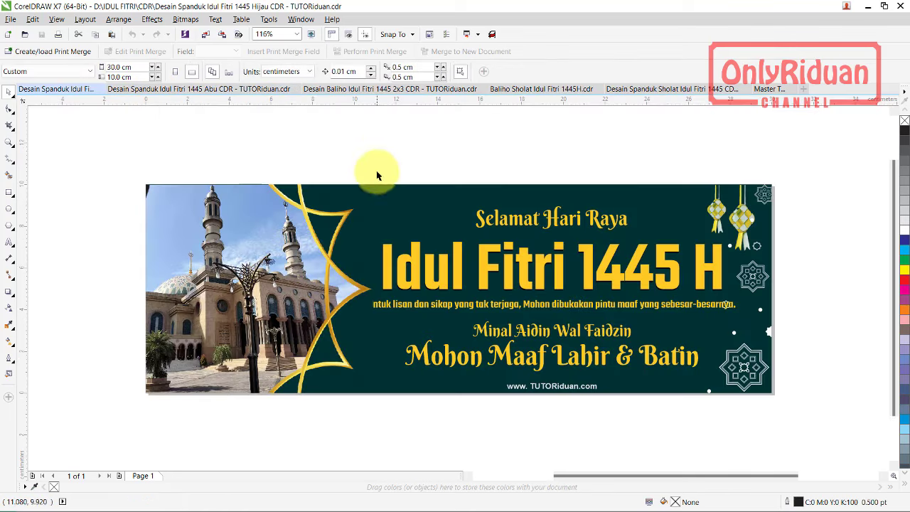
pyautogui.click(379, 90)
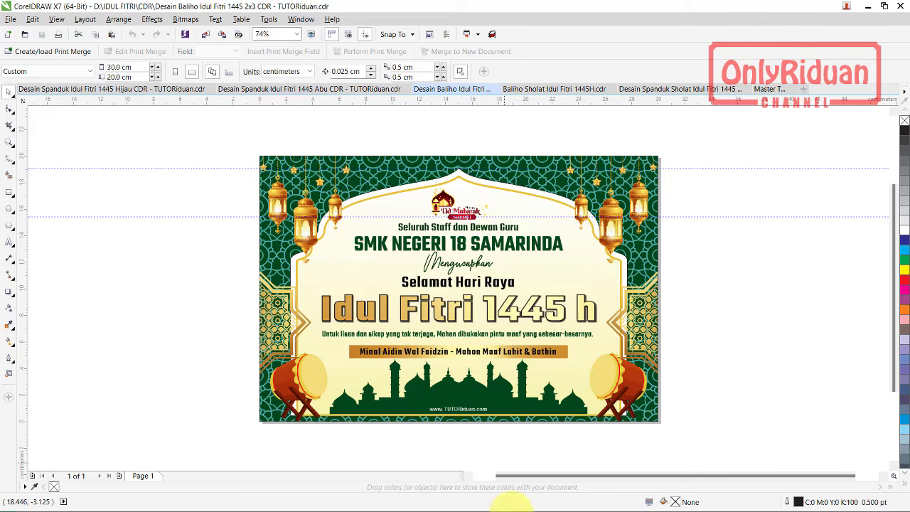
pyautogui.click(568, 501)
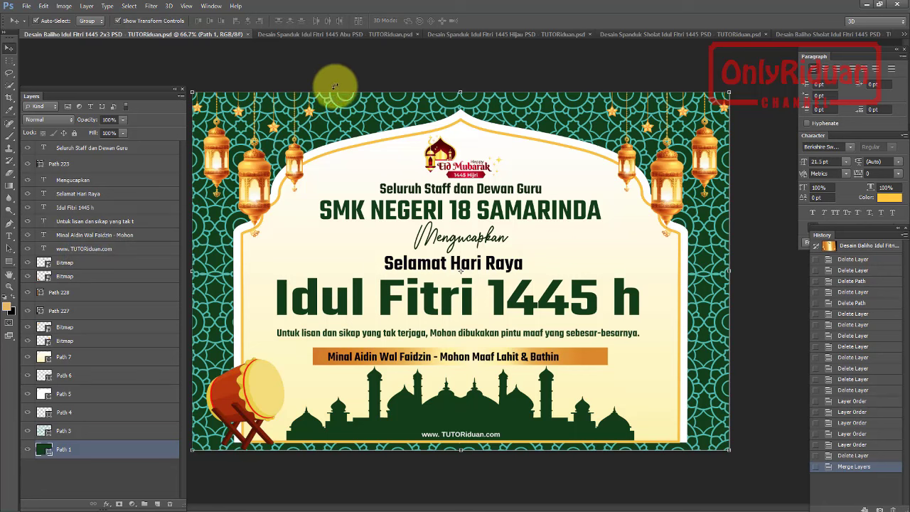
# Preview the Abu, Hijau, Sholat and portrait Baliho Sholat PSDs, then minimize Photoshop
pyautogui.click(346, 35)
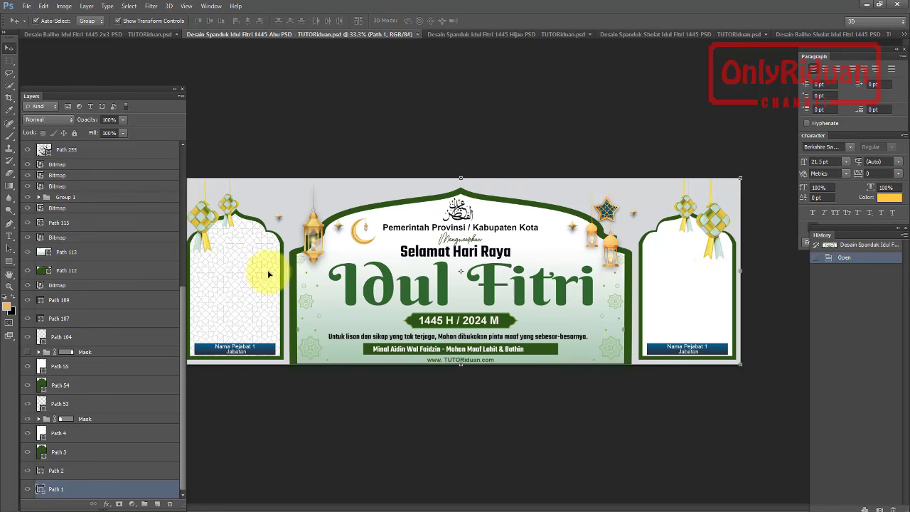
pyautogui.click(498, 36)
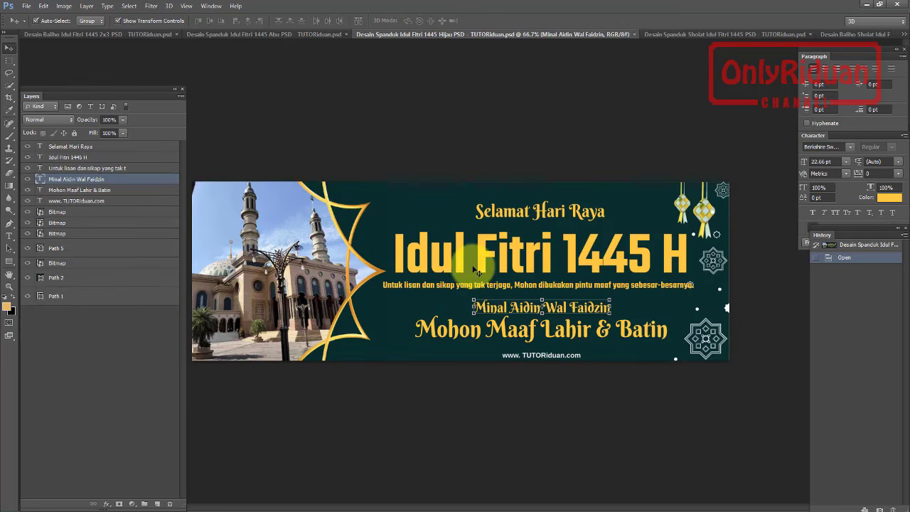
pyautogui.click(707, 34)
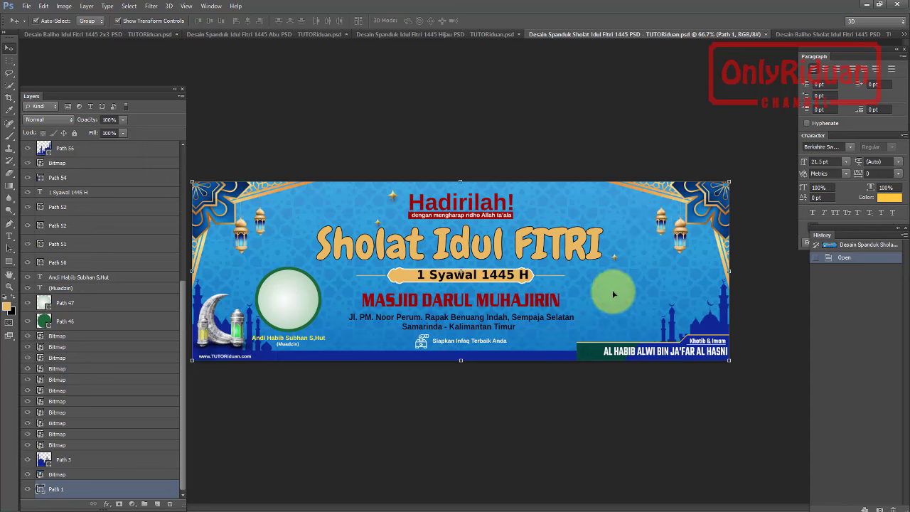
pyautogui.click(297, 308)
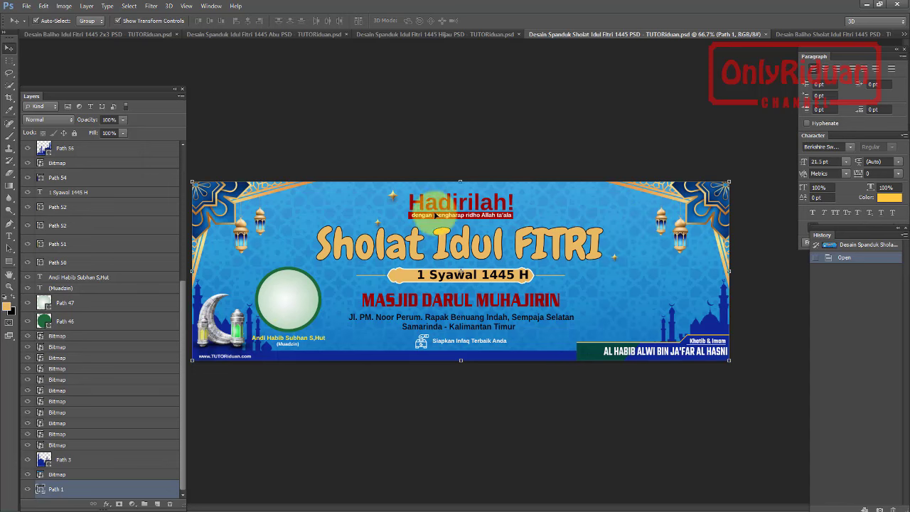
pyautogui.click(791, 34)
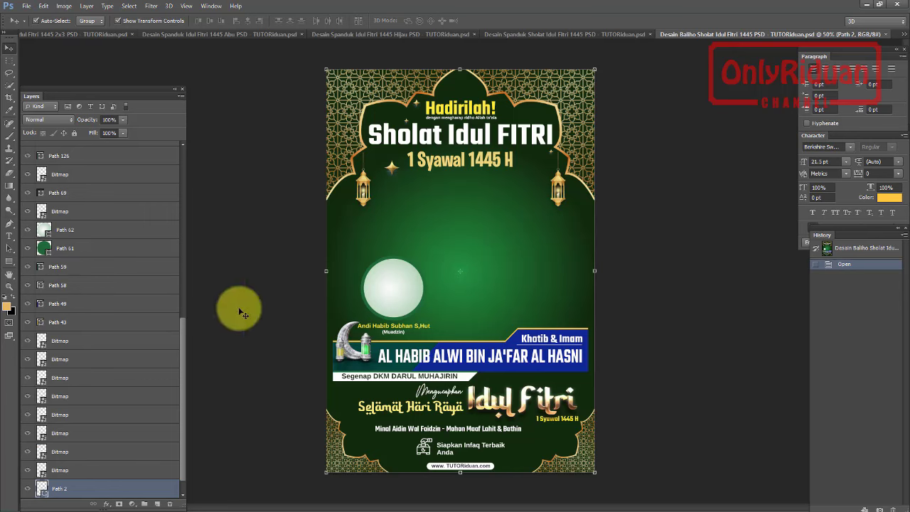
pyautogui.moveTo(184, 335); pyautogui.dragTo(194, 157)
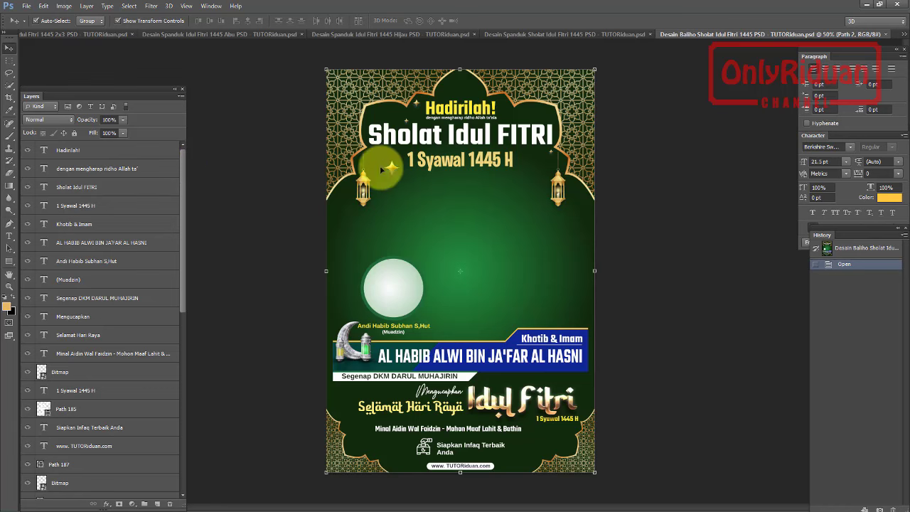
pyautogui.click(865, 6)
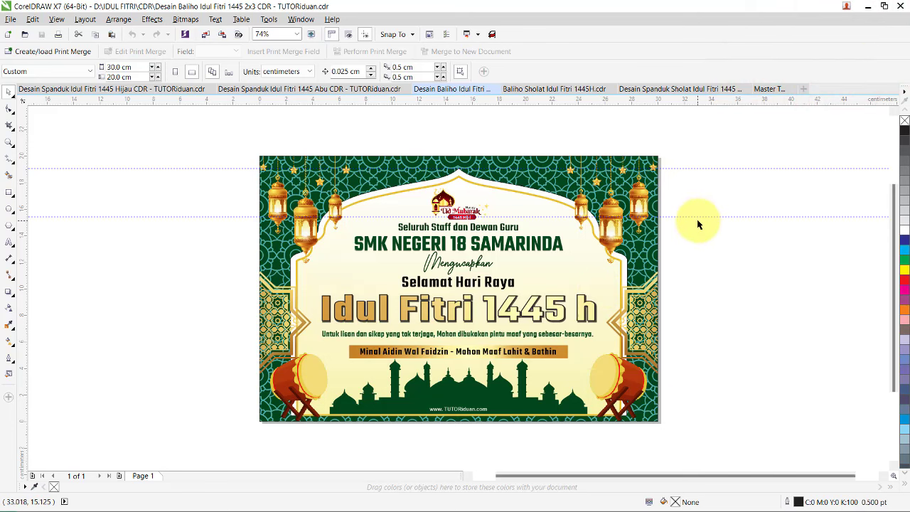
# Minimize CorelDRAW and scroll the article past Format CDR and PSD to the password comments
pyautogui.click(869, 6)
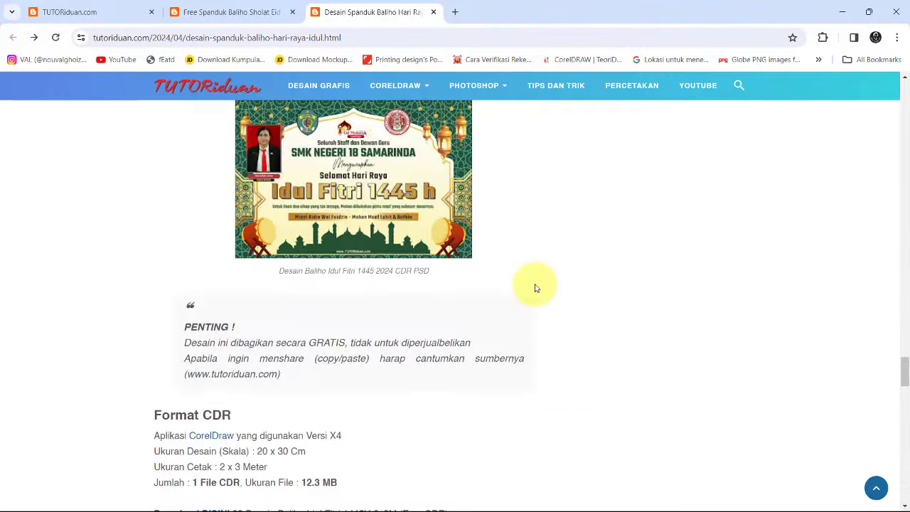
pyautogui.scroll(-2, 534, 284)
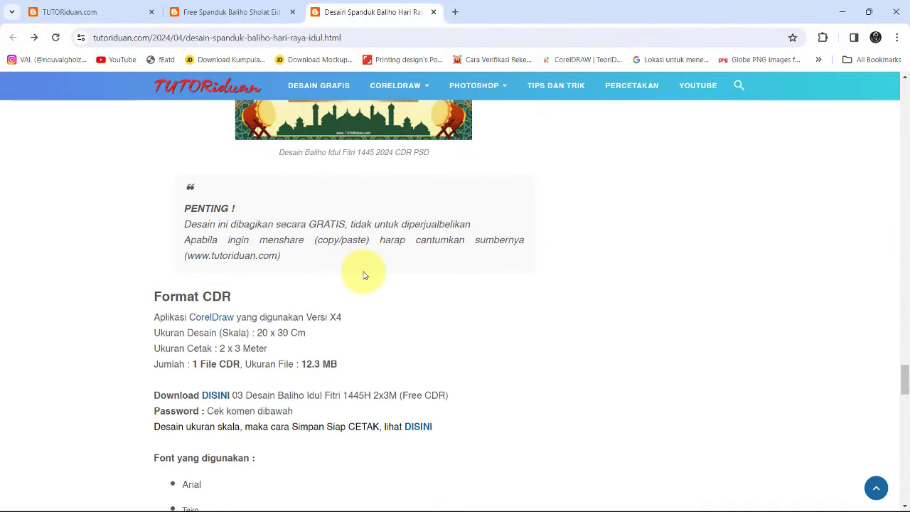
pyautogui.scroll(-5, 385, 277)
pyautogui.scroll(-5, 426, 291)
pyautogui.scroll(-3, 453, 309)
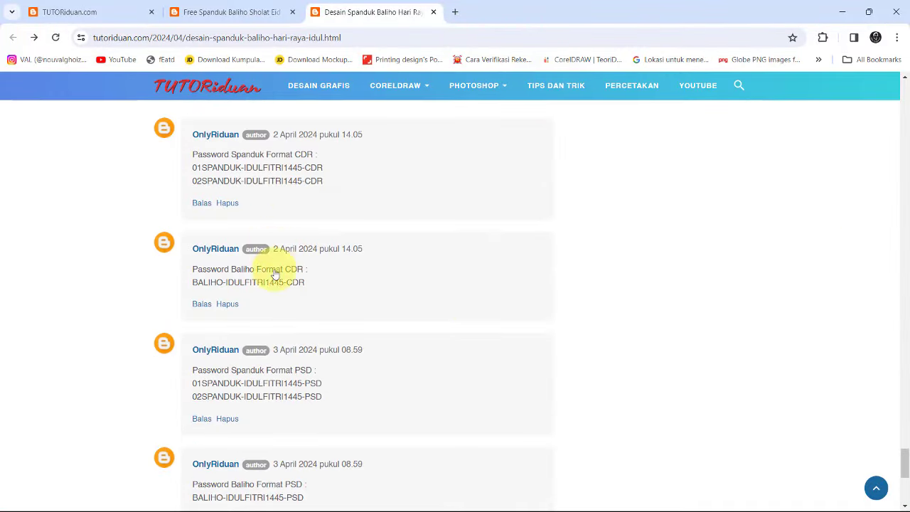
pyautogui.scroll(-3, 278, 308)
pyautogui.scroll(3, 279, 309)
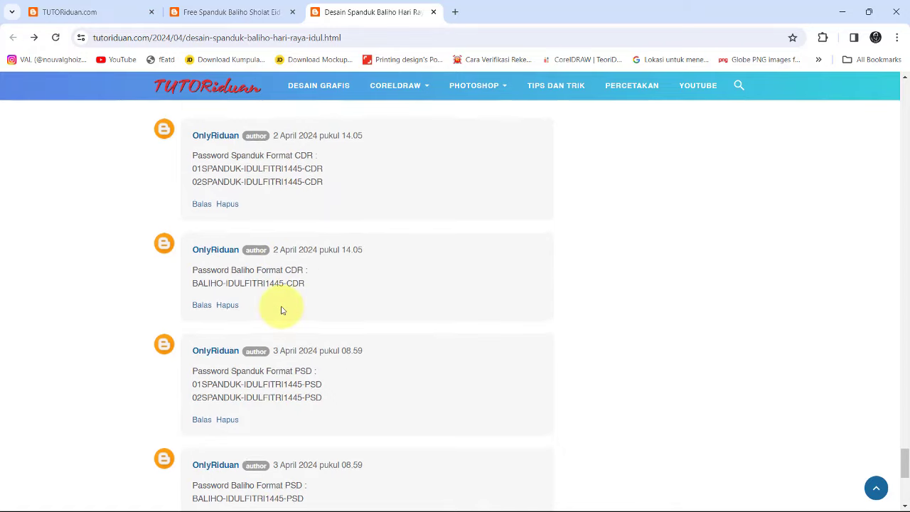
pyautogui.scroll(3, 283, 309)
pyautogui.scroll(1, 284, 307)
pyautogui.scroll(2, 285, 306)
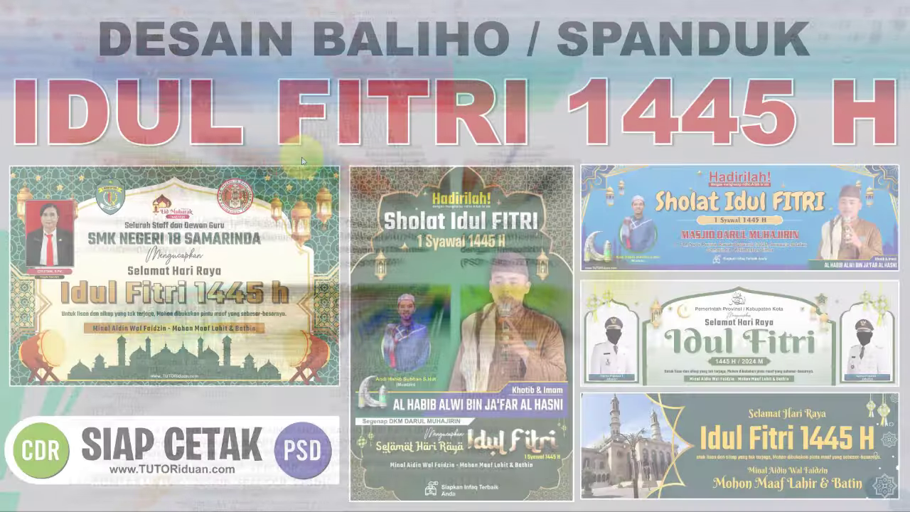